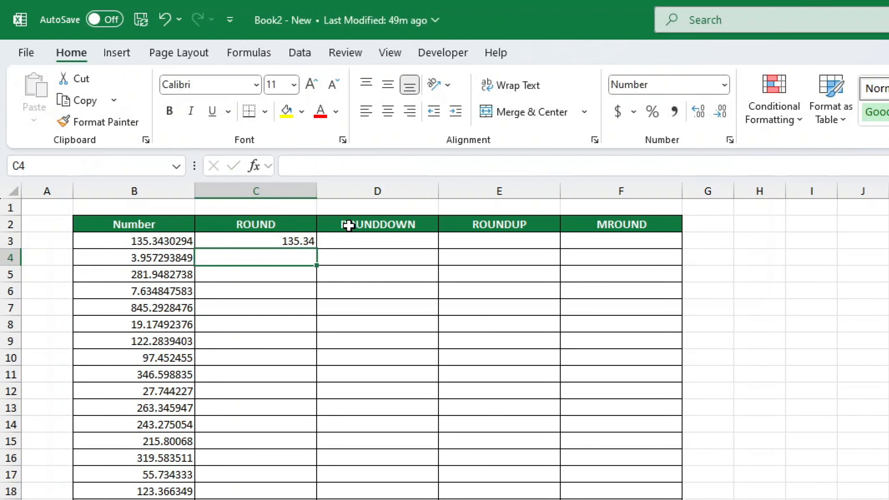
Fill the ROUND formula in C3 down the ROUND column
{"action": "left_click", "coordinate": [307, 237]}
{"action": "double_click", "coordinate": [316, 248]}
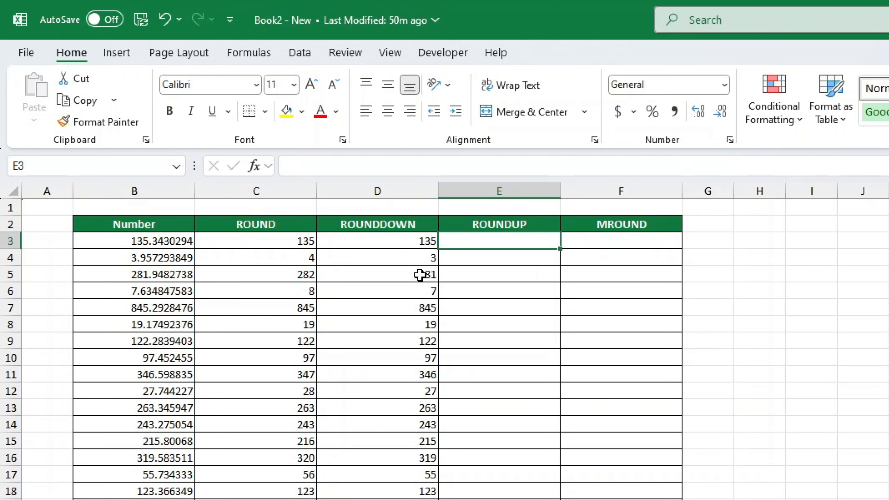
{"action": "left_click", "coordinate": [418, 260]}
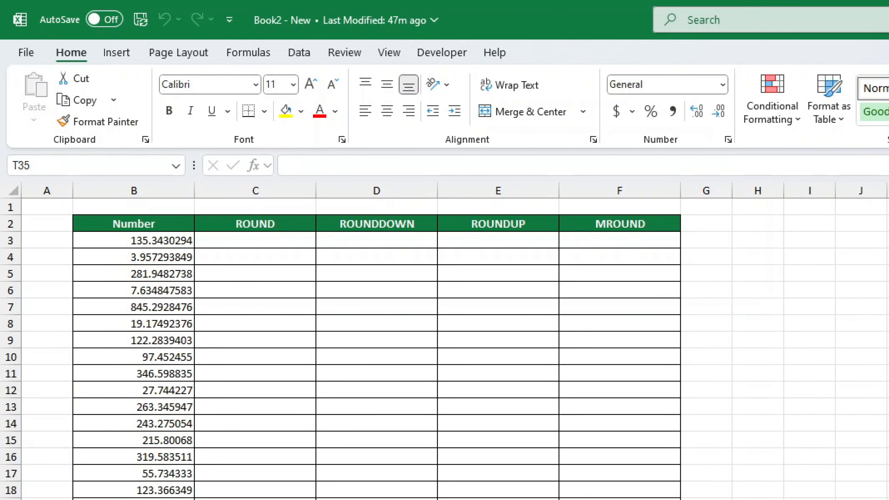
Reduce the displayed decimals of the number in cell B3 to zero decimal places
{"action": "left_click", "coordinate": [103, 133]}
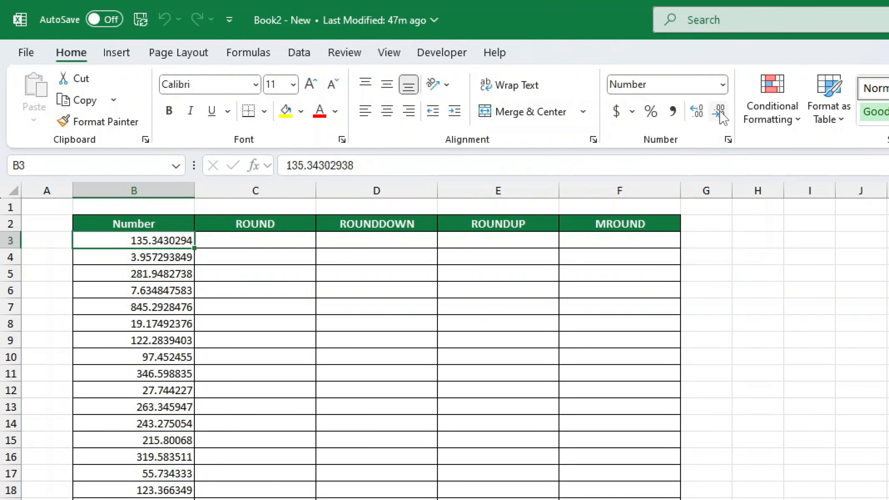
{"action": "left_click", "coordinate": [721, 117]}
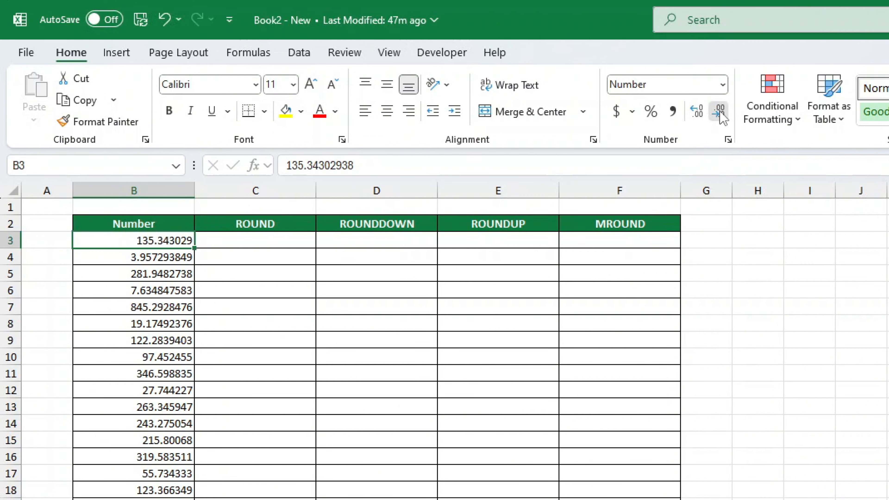
{"action": "left_click", "coordinate": [721, 118]}
{"action": "left_click", "coordinate": [721, 118]}
{"action": "left_click", "coordinate": [721, 117]}
{"action": "left_click", "coordinate": [721, 118]}
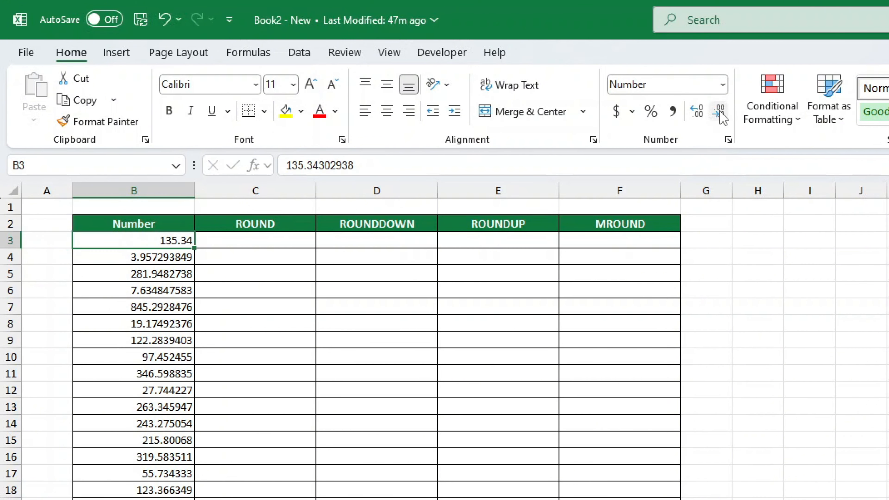
{"action": "left_click", "coordinate": [722, 117]}
{"action": "left_click", "coordinate": [722, 118]}
Undo all the decimal-place reductions on B3 and select cell C3
{"action": "key", "text": "ctrl+z"}
{"action": "key", "text": "ctrl+z"}
{"action": "key", "text": "ctrl+z"}
{"action": "key", "text": "ctrl+z"}
{"action": "key", "text": "ctrl+z"}
{"action": "key", "text": "ctrl+z"}
{"action": "key", "text": "ctrl+z"}
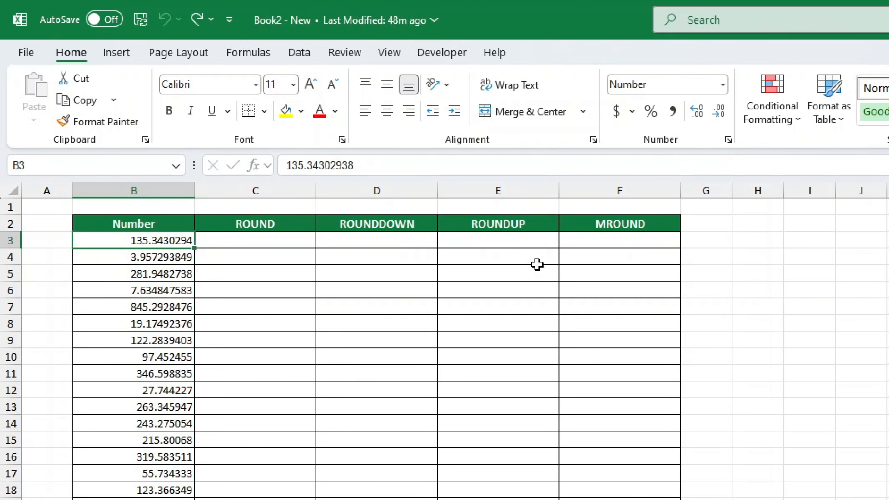
{"action": "left_click", "coordinate": [305, 237]}
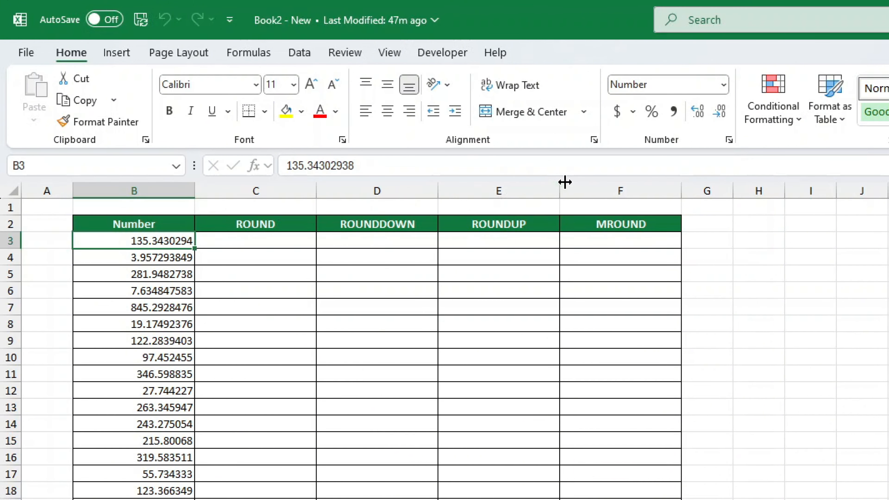
Decrease the decimal places shown in B3 until only the whole number is displayed
{"action": "left_click", "coordinate": [721, 112]}
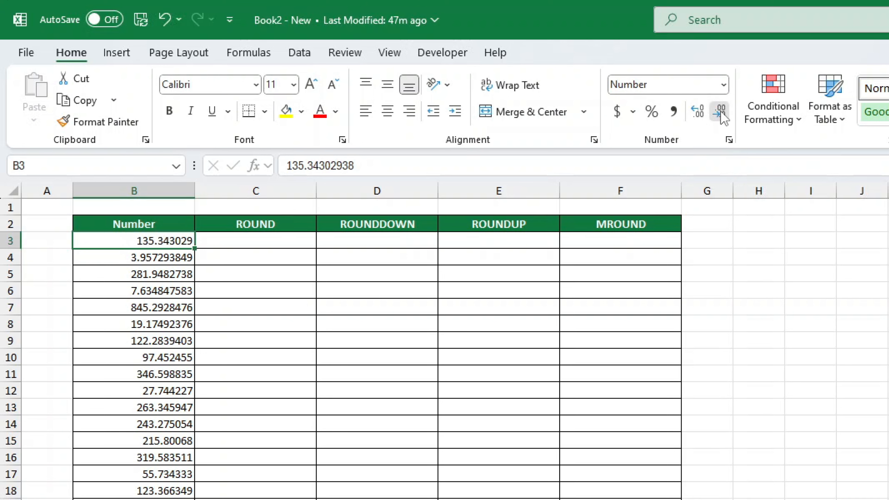
{"action": "left_click", "coordinate": [721, 112]}
{"action": "left_click", "coordinate": [721, 112]}
{"action": "left_click", "coordinate": [721, 112]}
{"action": "left_click", "coordinate": [721, 112]}
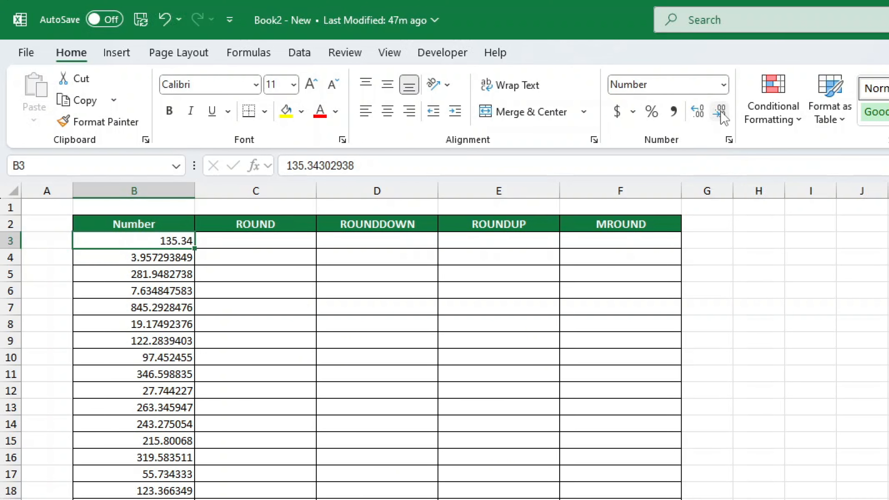
{"action": "left_click", "coordinate": [720, 112]}
{"action": "left_click", "coordinate": [720, 114]}
Undo the decimal-display changes made to B3
{"action": "key", "text": "ctrl+z"}
{"action": "key", "text": "ctrl+z"}
{"action": "key", "text": "ctrl+z"}
{"action": "key", "text": "ctrl+z"}
{"action": "key", "text": "ctrl+z"}
{"action": "key", "text": "ctrl+z"}
{"action": "key", "text": "ctrl+z"}
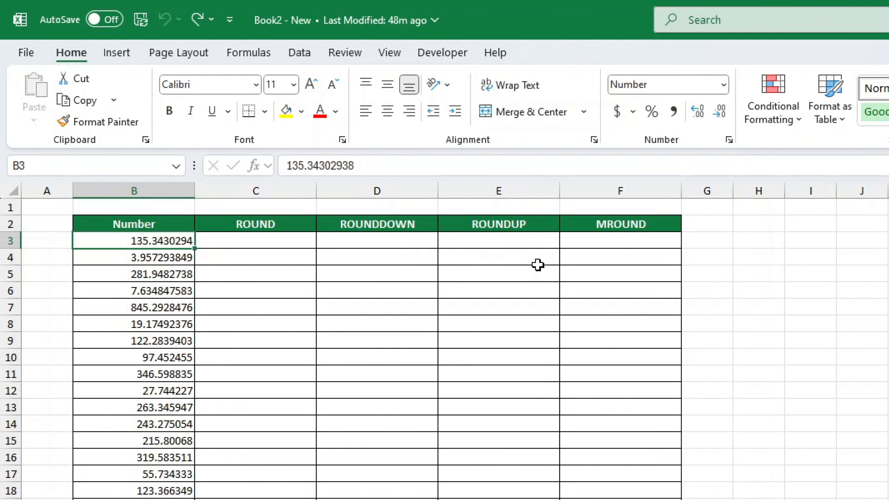
Start a ROUND function in cell C3, viewing the suggested ROUNDDOWN, ROUNDUP and MROUND descriptions before choosing ROUND
{"action": "left_click", "coordinate": [309, 238]}
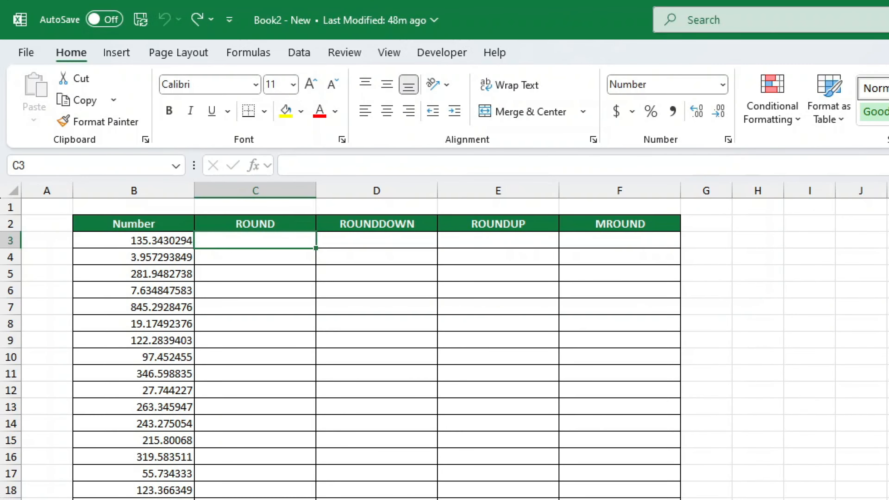
{"action": "type", "text": "=S"}
{"action": "key", "text": "BackSpace"}
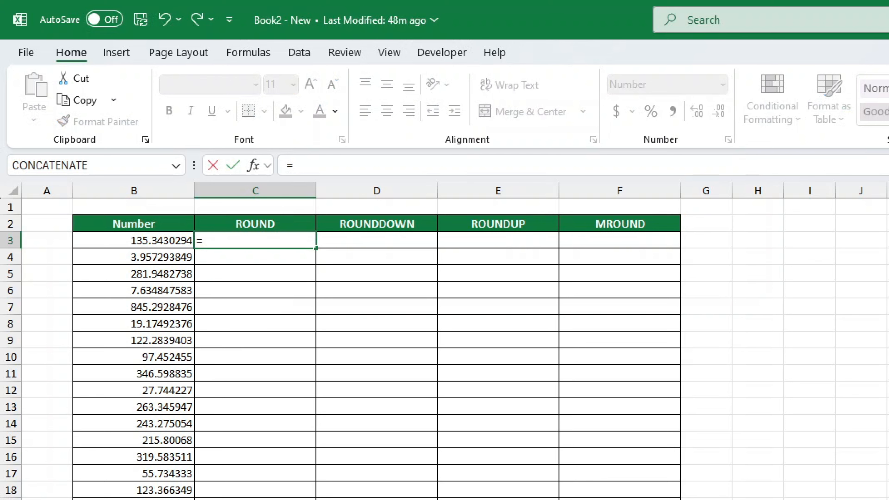
{"action": "type", "text": "ROUND"}
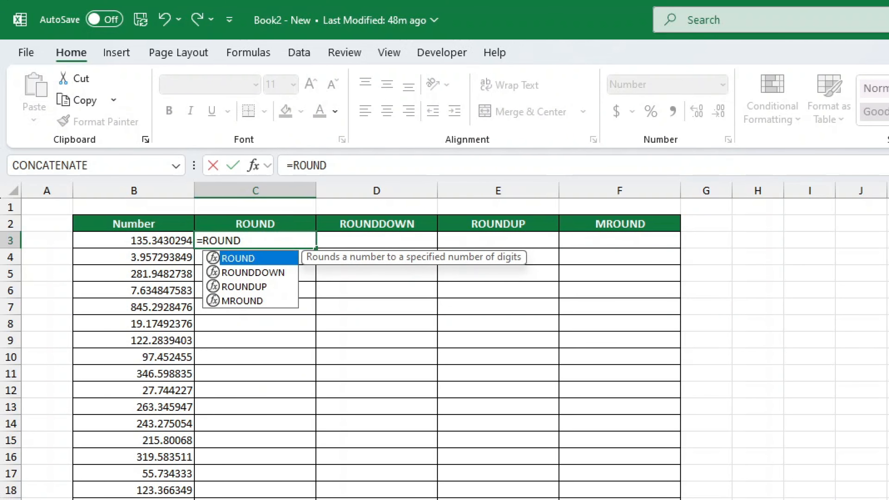
{"action": "key", "text": "Down"}
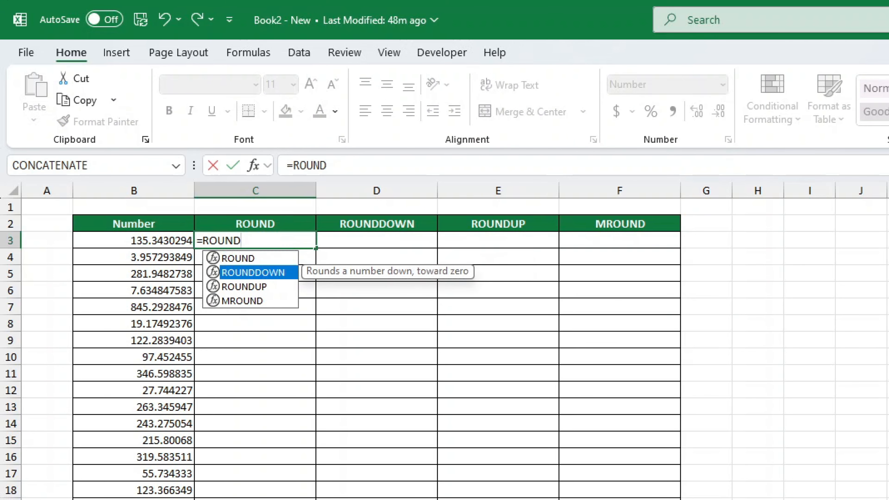
{"action": "key", "text": "Down"}
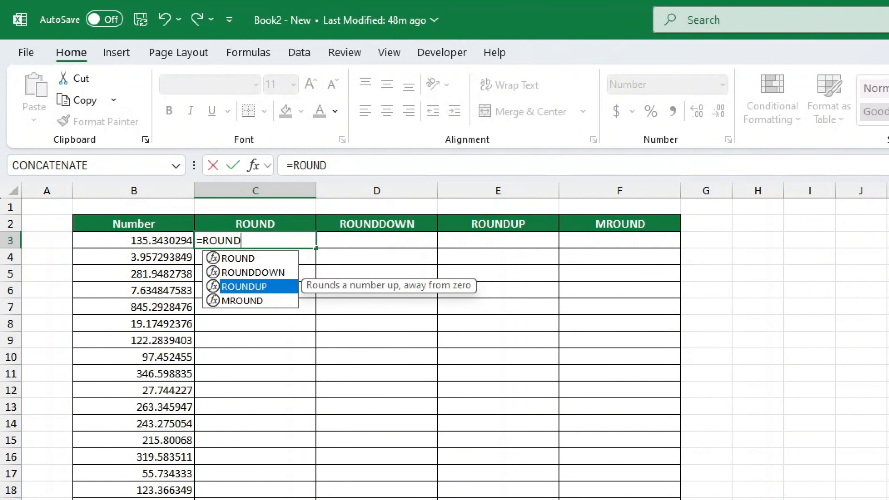
{"action": "key", "text": "Down"}
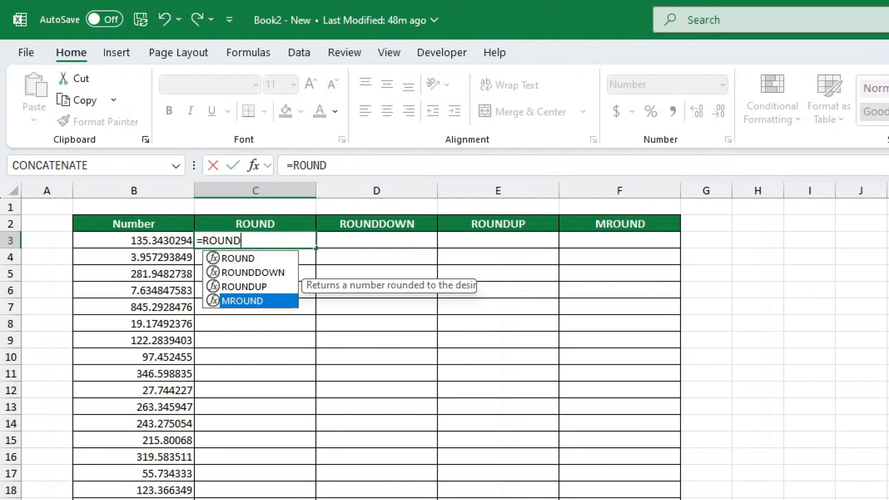
{"action": "key", "text": "Up"}
{"action": "key", "text": "Up"}
{"action": "key", "text": "Up"}
{"action": "key", "text": "Tab"}
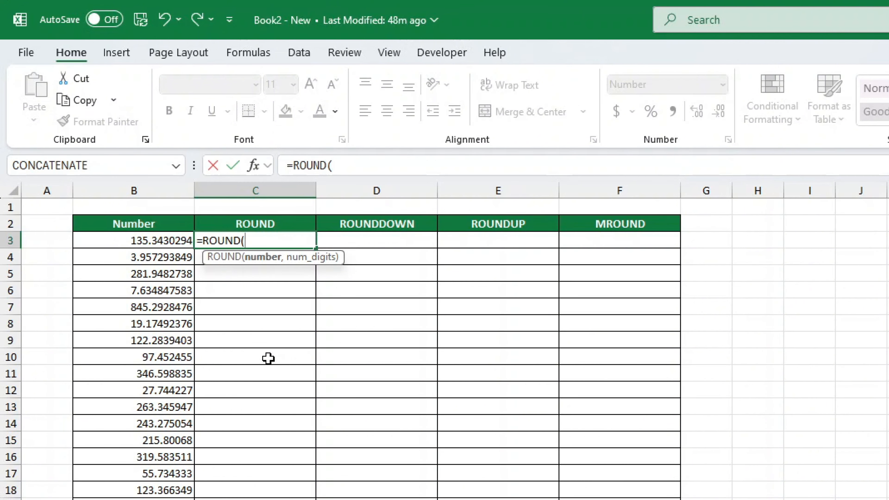
Complete the C3 formula as =ROUND(B3,2) and fill it down the ROUND column
{"action": "left_click", "coordinate": [108, 241]}
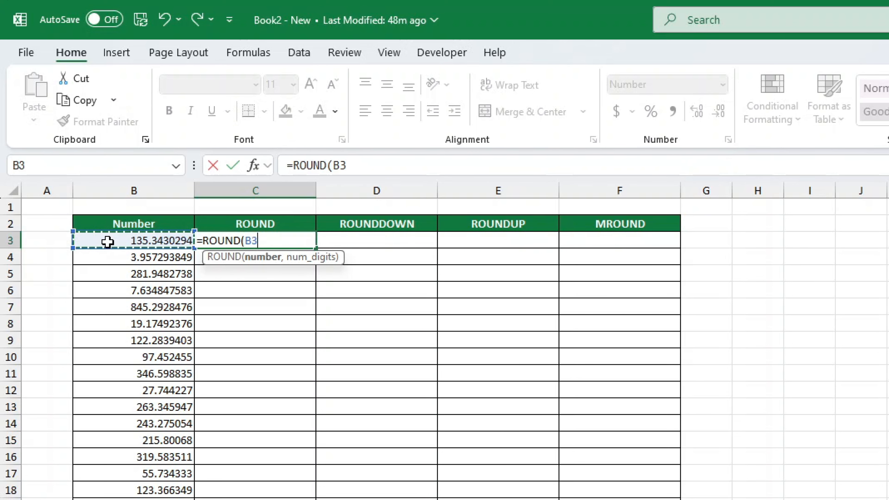
{"action": "type", "text": ","}
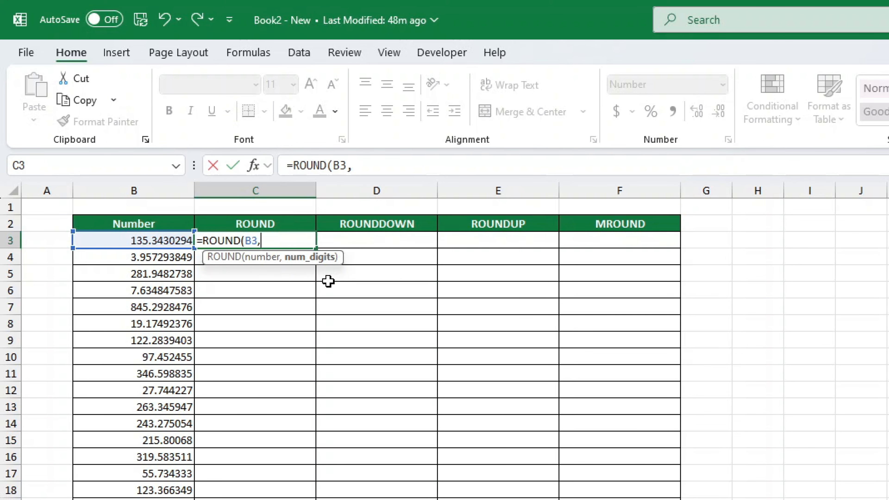
{"action": "type", "text": "2"}
{"action": "left_click", "coordinate": [378, 174]}
{"action": "type", "text": ")"}
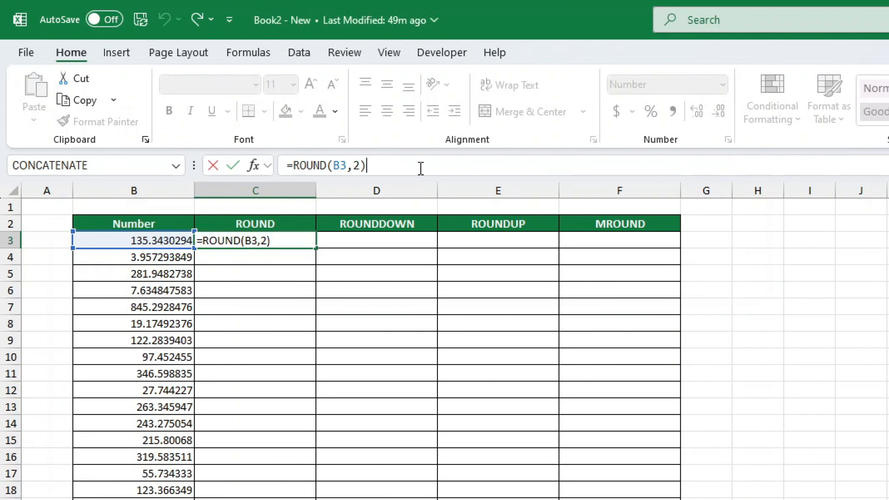
{"action": "key", "text": "Return"}
{"action": "left_click", "coordinate": [308, 235]}
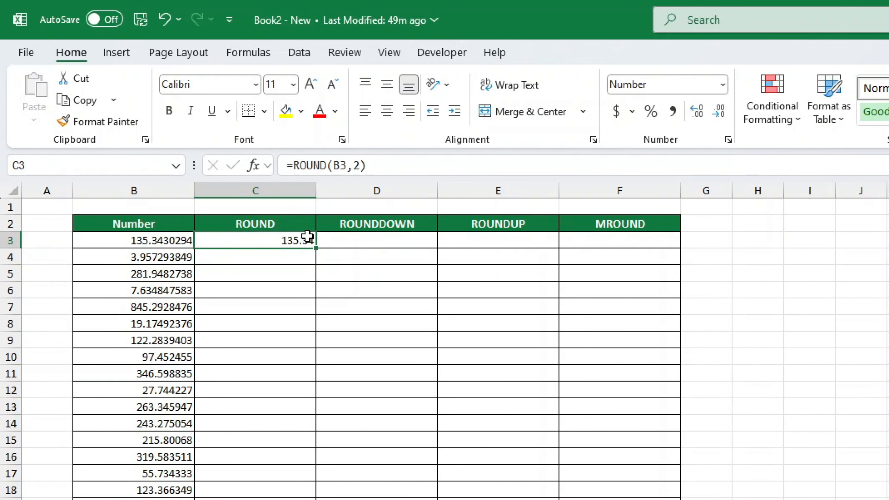
{"action": "double_click", "coordinate": [315, 247]}
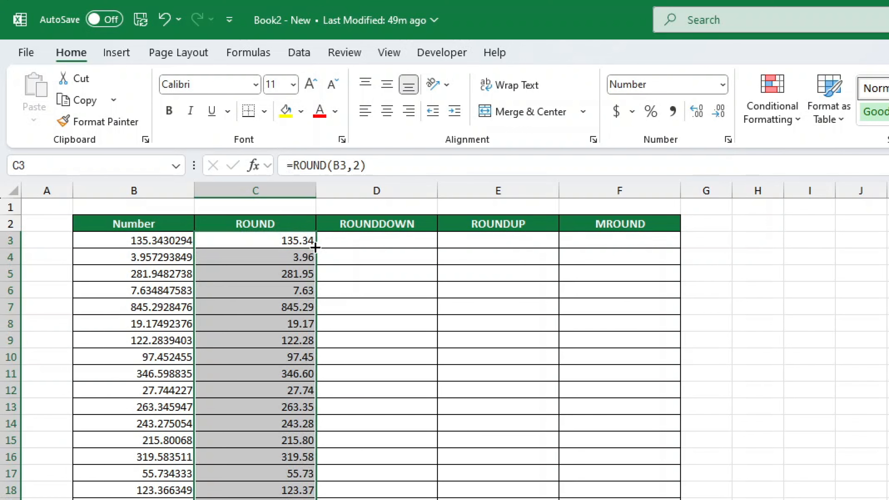
Change the C3 formula to =ROUND(B3,0) and fill it down the ROUND column
{"action": "left_click", "coordinate": [362, 165]}
{"action": "key", "text": "BackSpace"}
{"action": "type", "text": "0"}
{"action": "key", "text": "Return"}
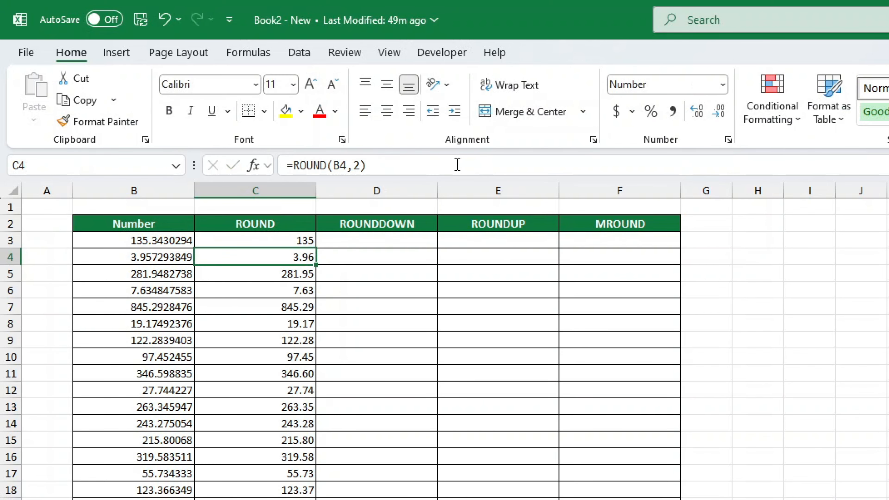
{"action": "left_click", "coordinate": [310, 239]}
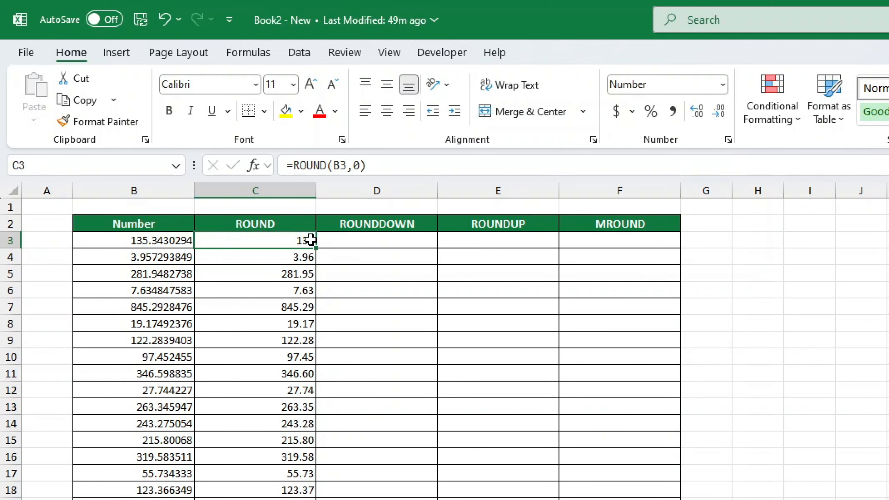
{"action": "double_click", "coordinate": [315, 248]}
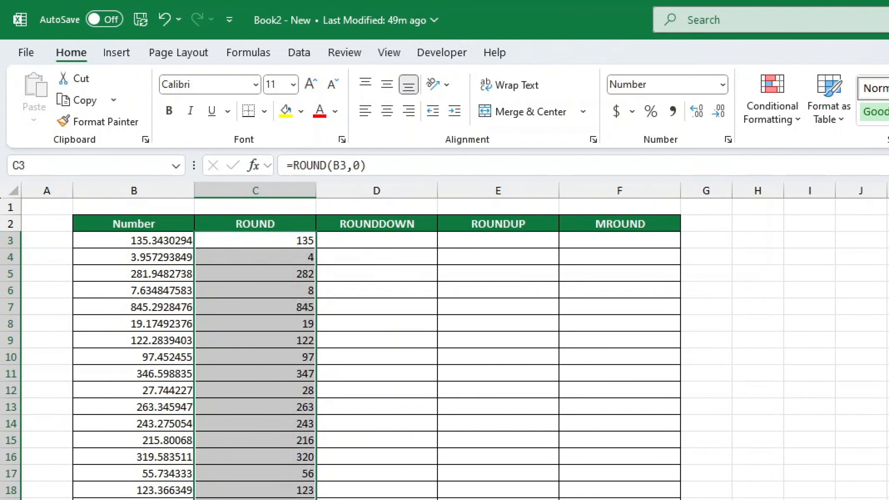
Enter =ROUNDDOWN(B3,0) in cell D3 of the ROUNDDOWN column
{"action": "left_click", "coordinate": [382, 244]}
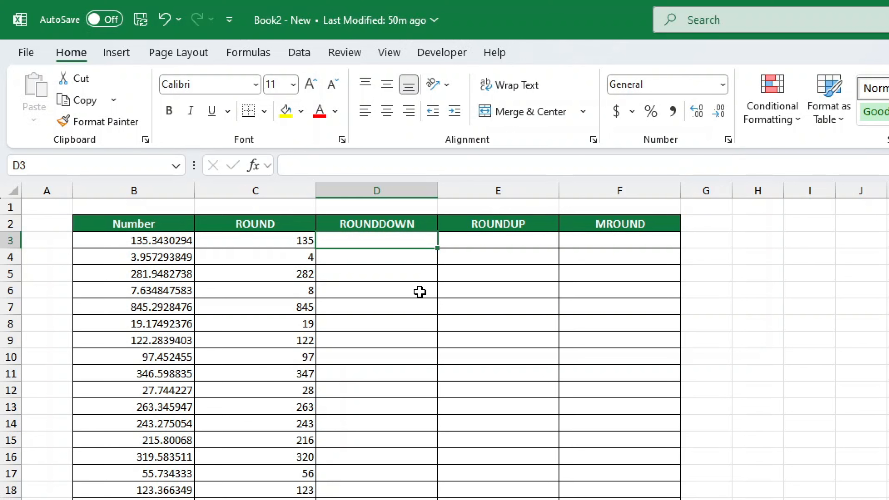
{"action": "type", "text": "="}
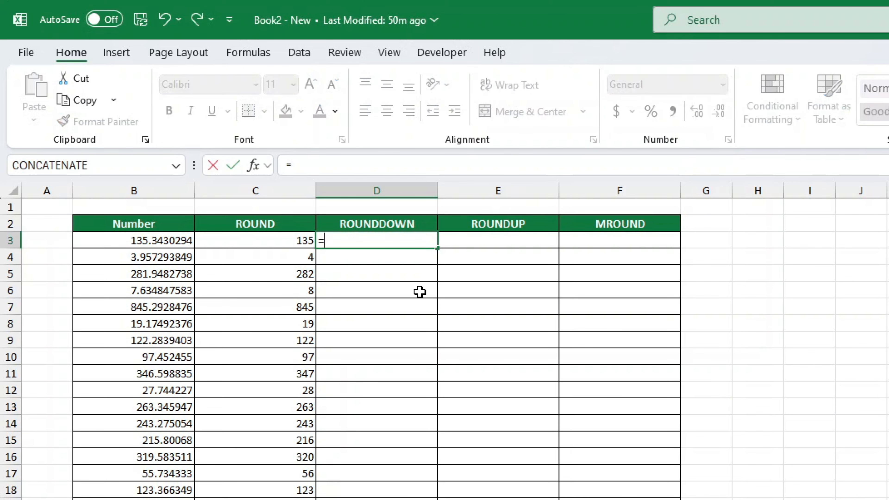
{"action": "type", "text": "ROUND"}
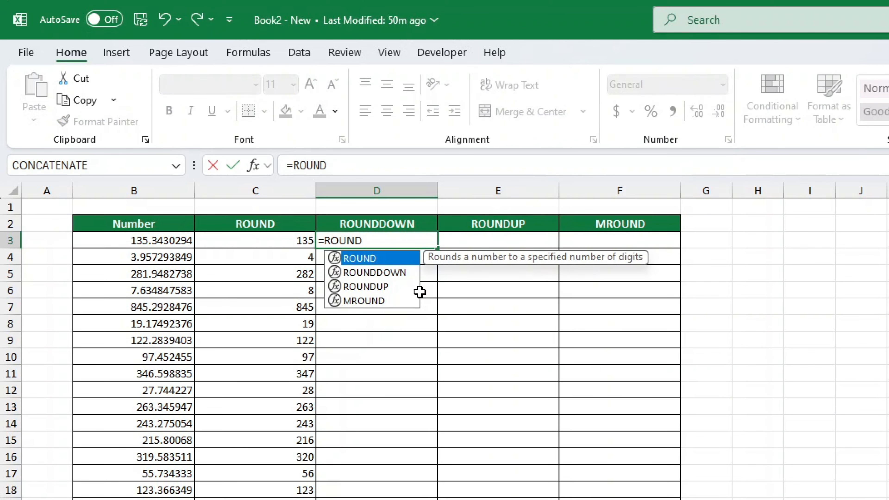
{"action": "type", "text": "DOWN"}
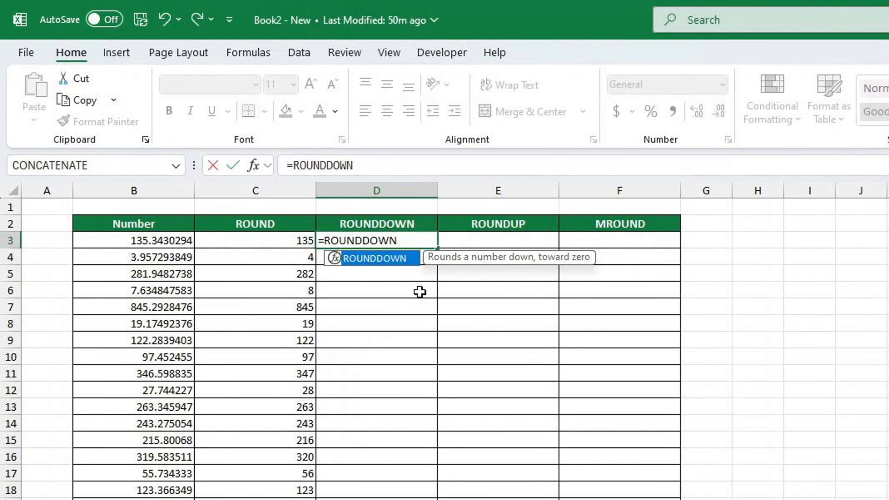
{"action": "type", "text": "("}
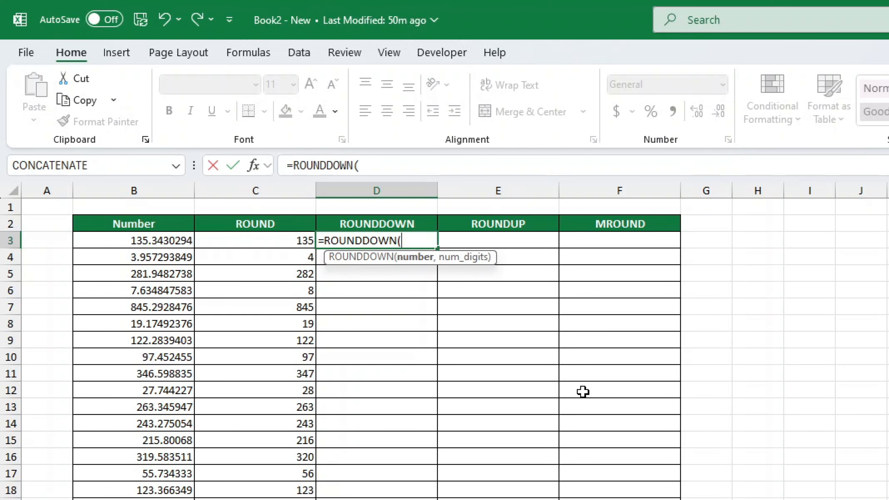
{"action": "key", "text": "BackSpace"}
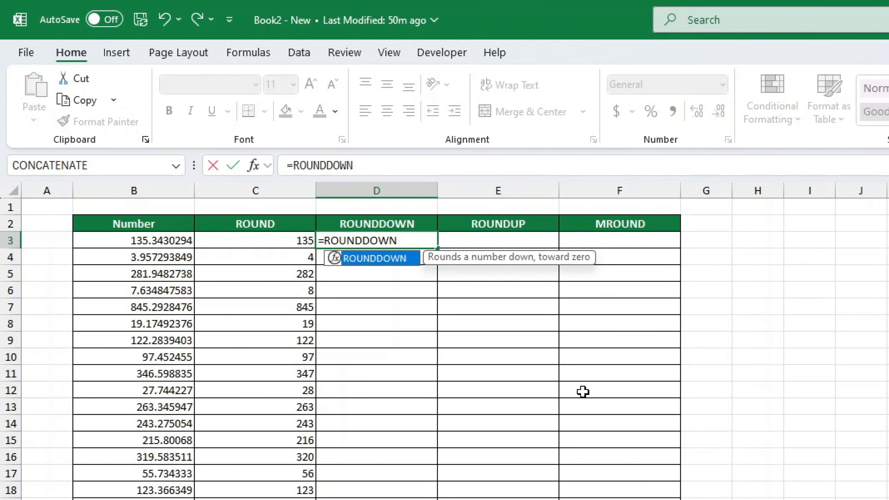
{"action": "type", "text": "("}
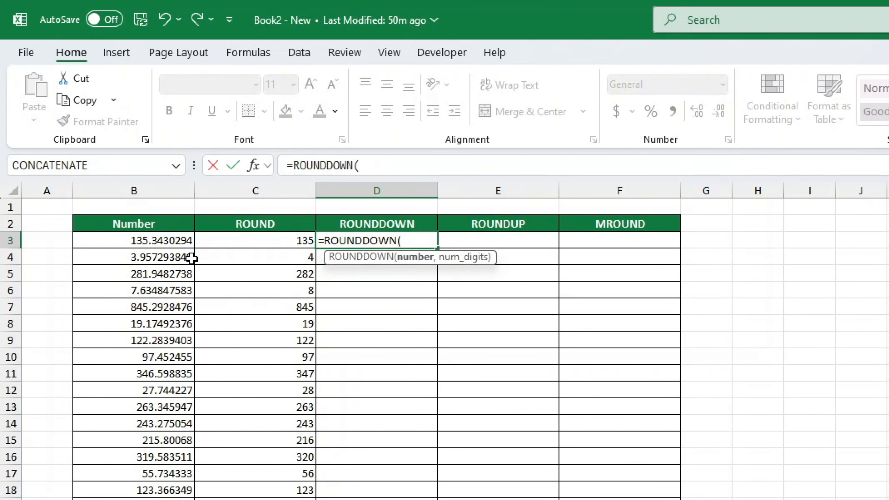
{"action": "left_click", "coordinate": [158, 240]}
{"action": "type", "text": ","}
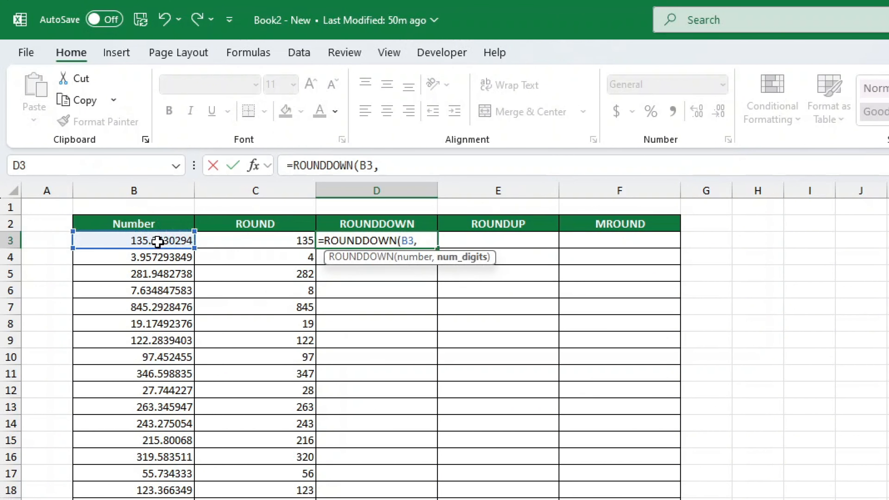
{"action": "type", "text": "0)"}
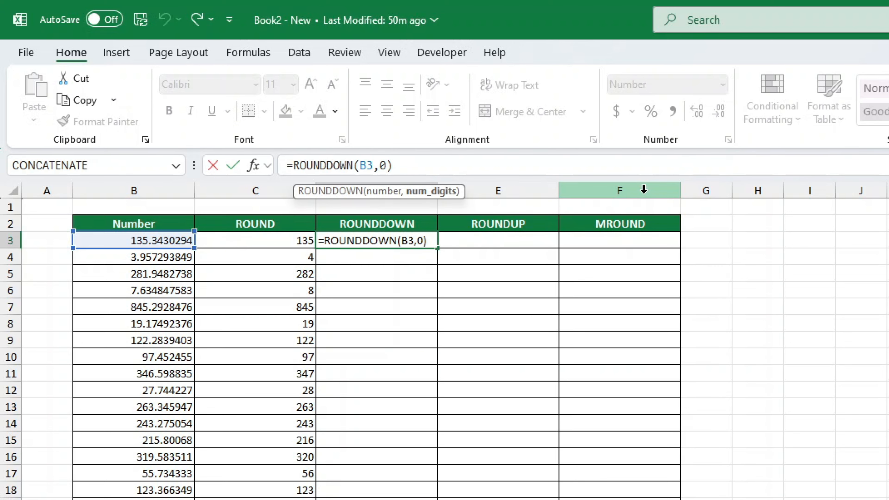
{"action": "key", "text": "Return"}
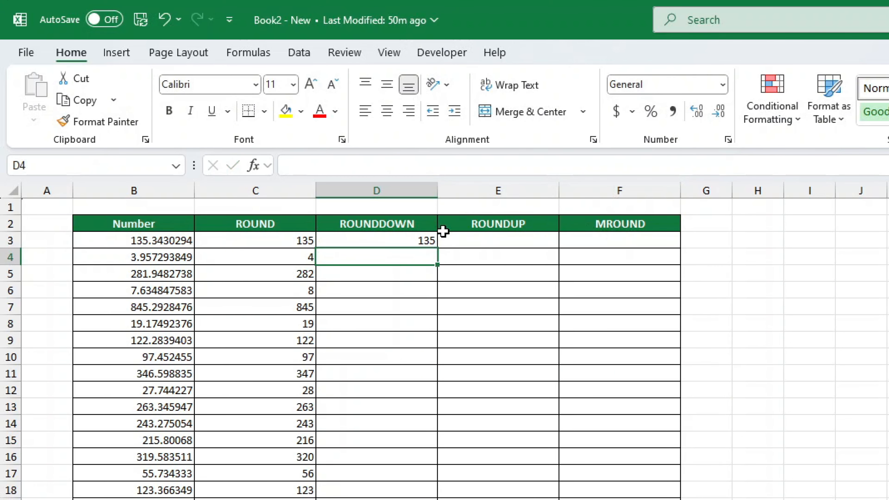
Fill the D3 formula down the whole ROUNDDOWN column
{"action": "left_click", "coordinate": [430, 238]}
{"action": "double_click", "coordinate": [437, 247]}
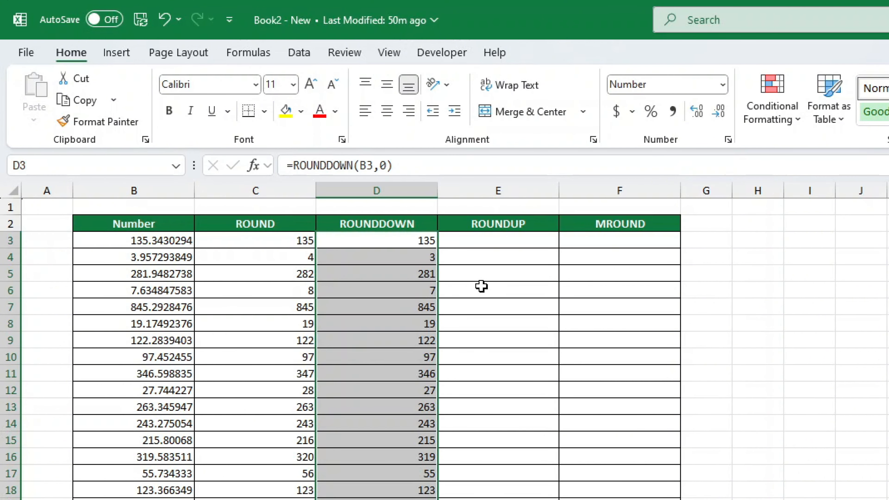
{"action": "left_click", "coordinate": [495, 258]}
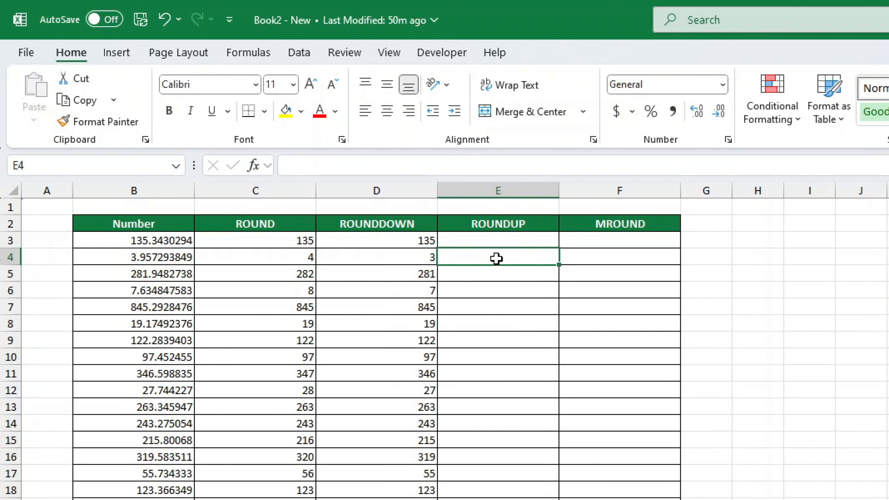
Enter =ROUNDUP(B3,0) in cell E3 and fill it down the ROUNDUP column
{"action": "left_click", "coordinate": [507, 242]}
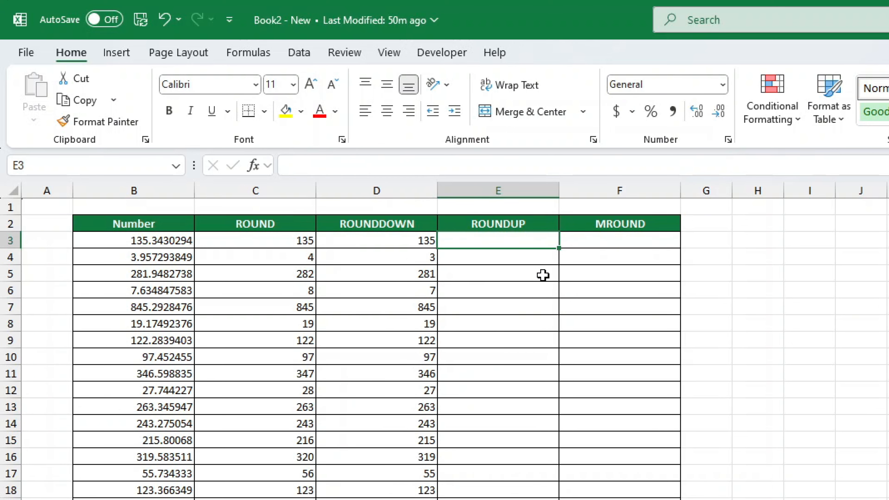
{"action": "left_click", "coordinate": [417, 258]}
{"action": "type", "text": "=ROUNDUP("}
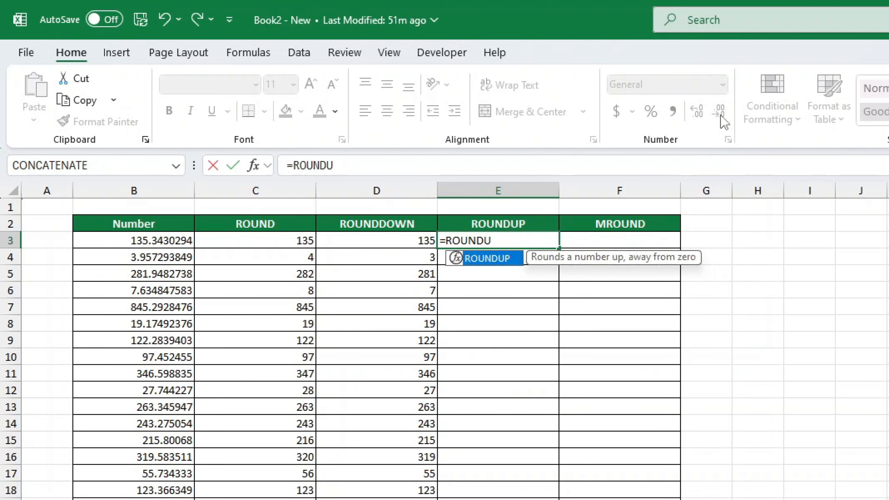
{"action": "left_click", "coordinate": [178, 240]}
{"action": "type", "text": ","}
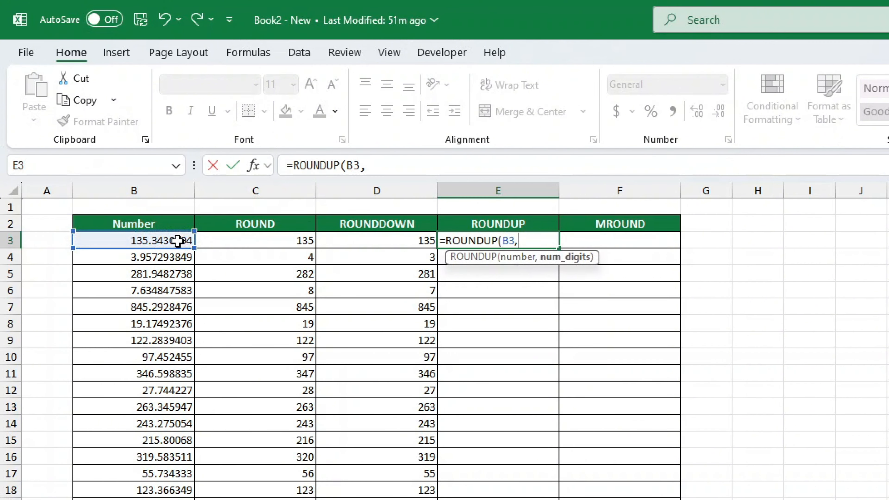
{"action": "type", "text": "0)"}
{"action": "key", "text": "Return"}
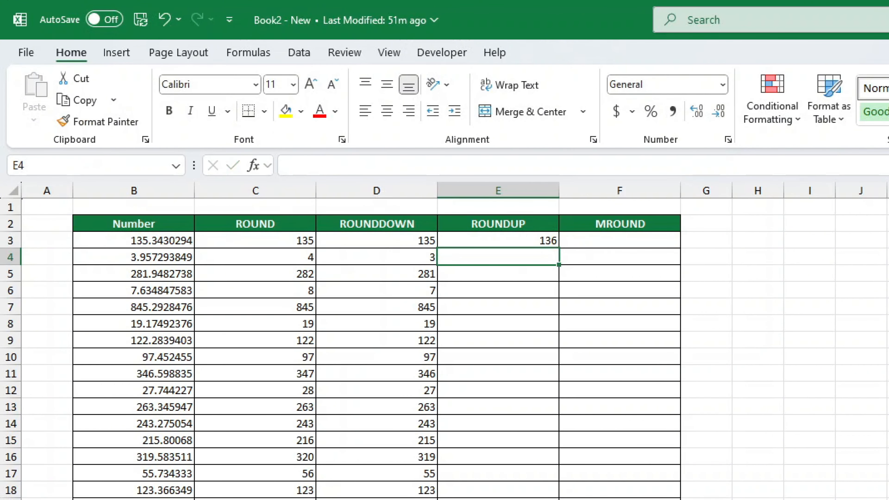
{"action": "left_click", "coordinate": [549, 241]}
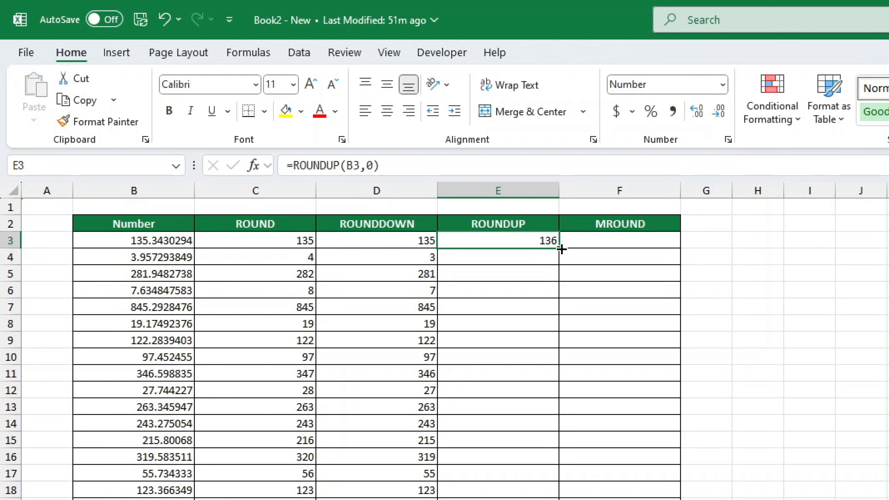
{"action": "double_click", "coordinate": [559, 248]}
Enter =MROUND(B3,5) in cell F3 of the MROUND column
{"action": "left_click", "coordinate": [649, 241]}
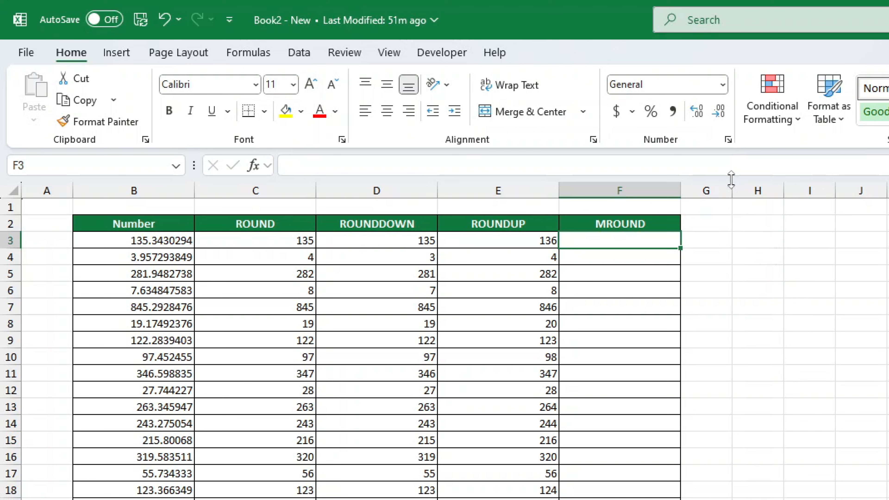
{"action": "type", "text": "="}
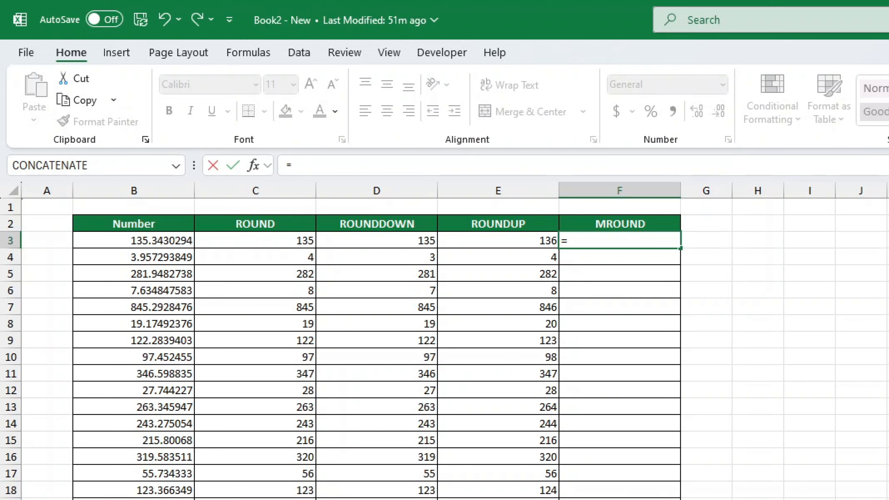
{"action": "type", "text": "MRO"}
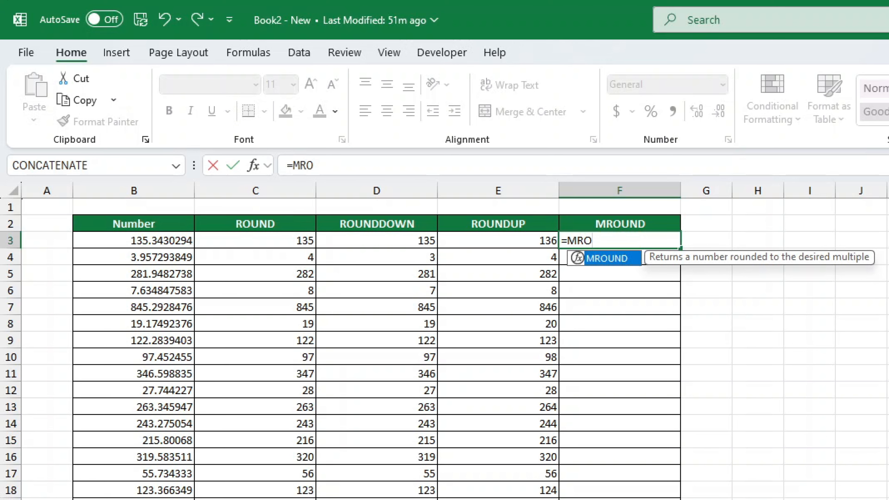
{"action": "key", "text": "Tab"}
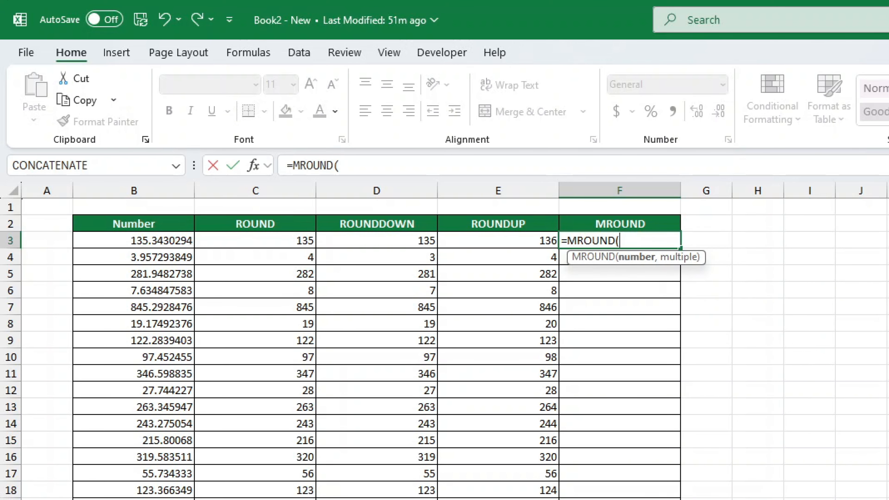
{"action": "left_click", "coordinate": [111, 242]}
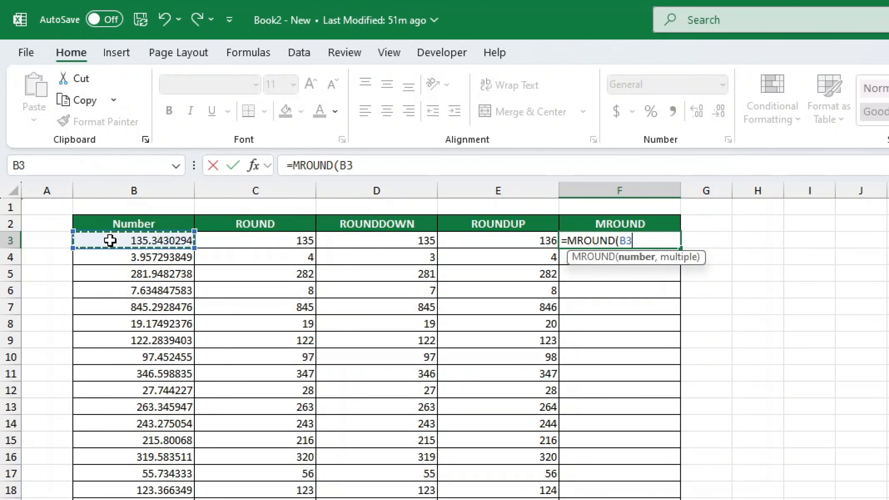
{"action": "type", "text": ",0"}
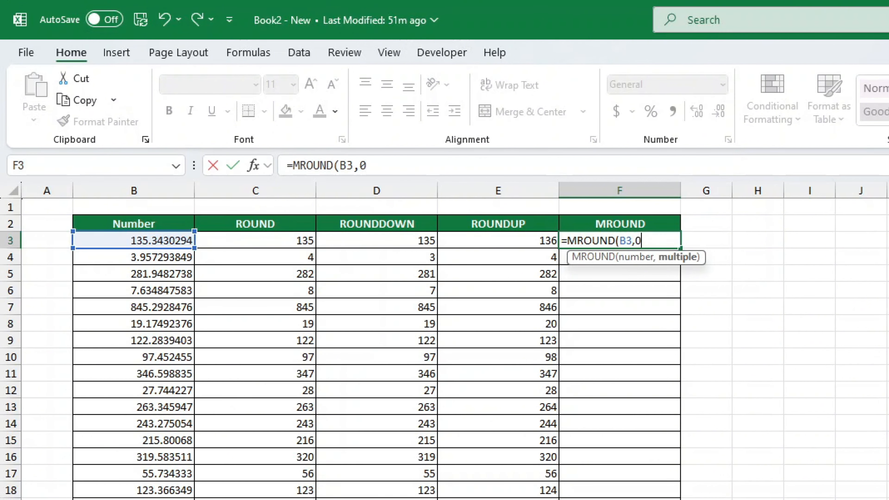
{"action": "key", "text": "BackSpace"}
{"action": "type", "text": "5"}
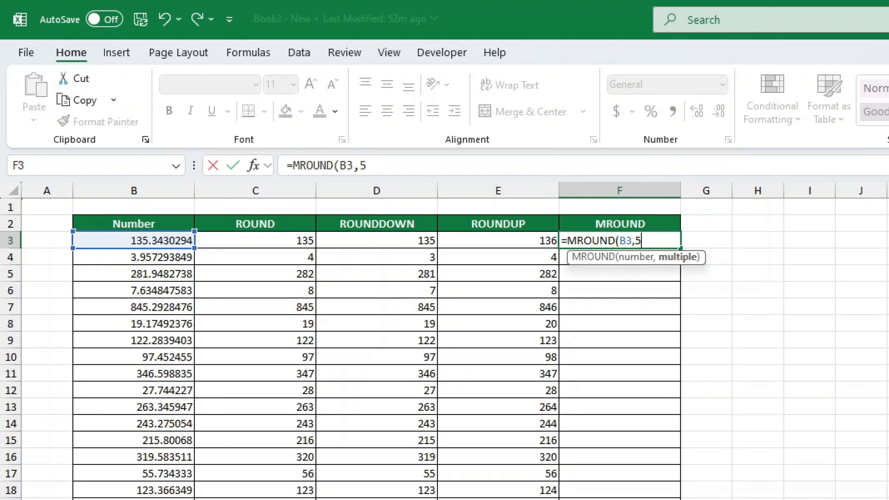
{"action": "type", "text": ")"}
{"action": "key", "text": "Return"}
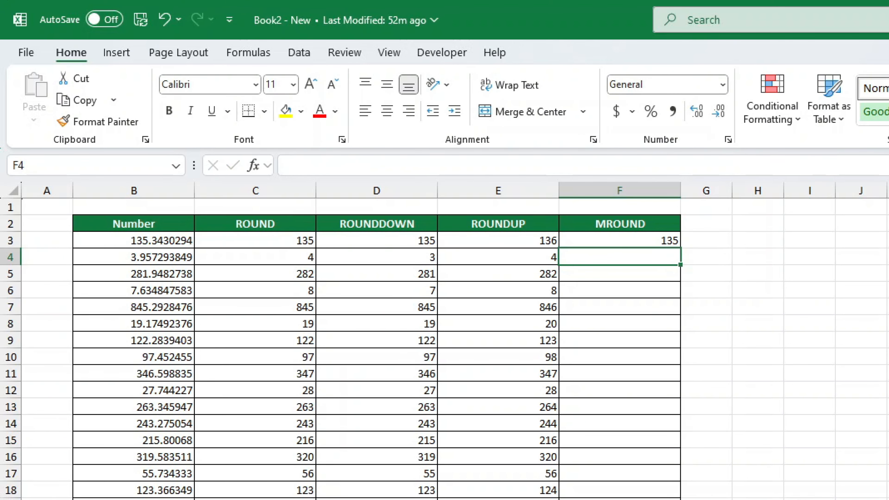
Fill the F3 formula with multiple 5 down the MROUND column
{"action": "left_click", "coordinate": [669, 241]}
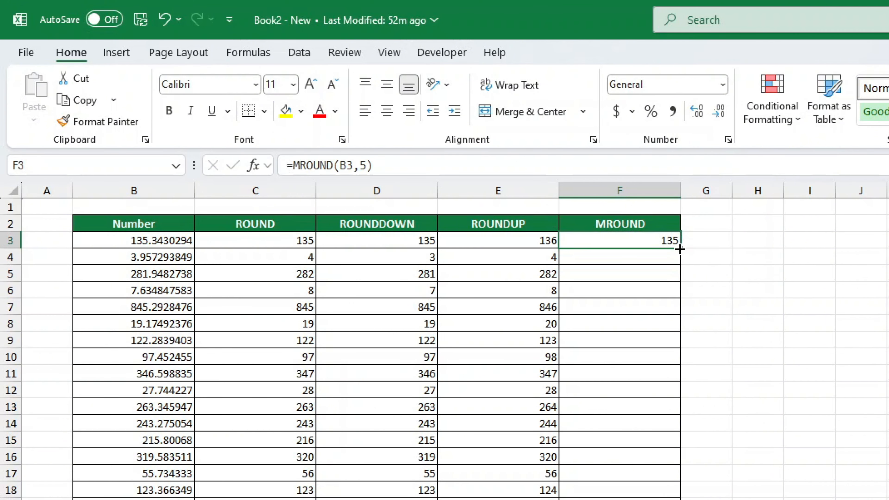
{"action": "double_click", "coordinate": [680, 248]}
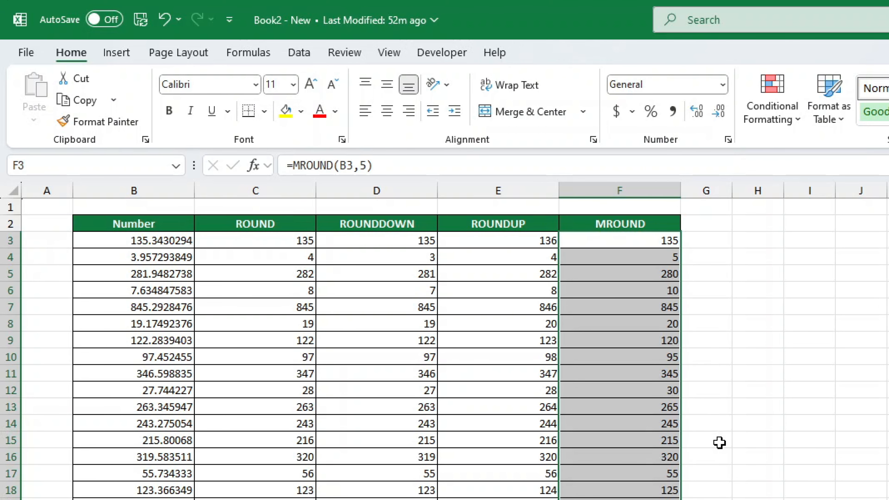
{"action": "left_click", "coordinate": [810, 499]}
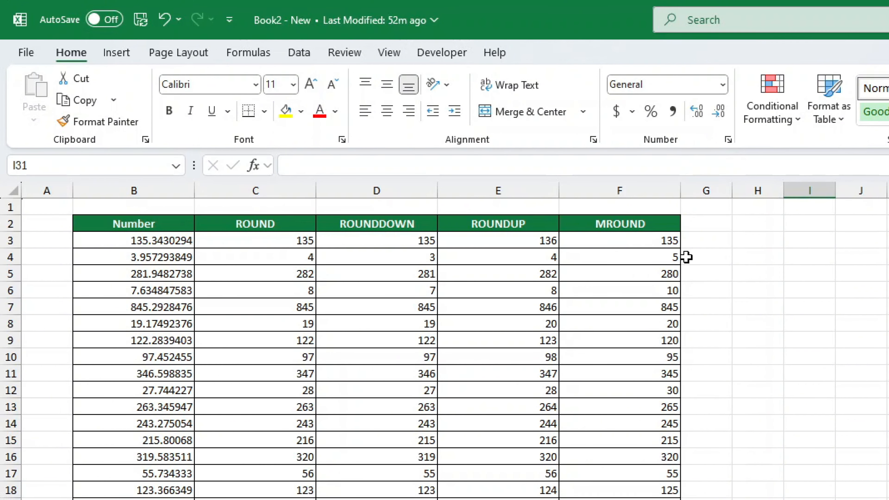
Change the F3 formula to =MROUND(B3,3) and fill it down the MROUND column
{"action": "left_click", "coordinate": [676, 242]}
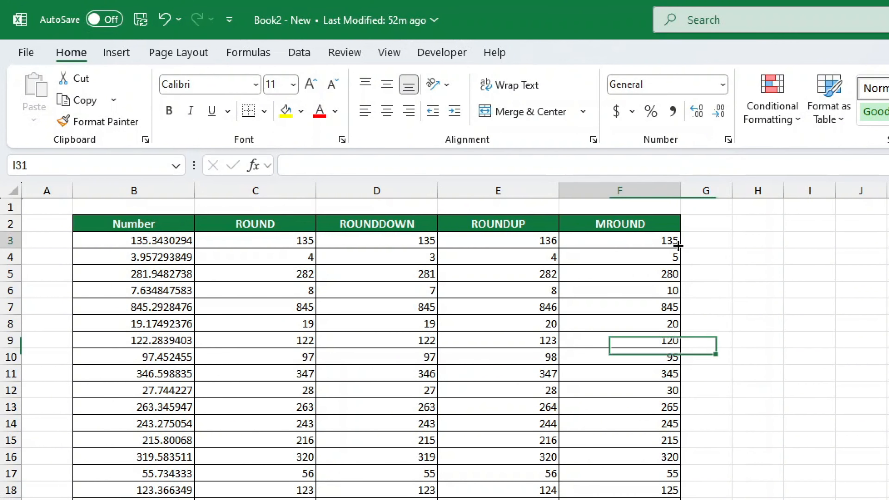
{"action": "left_click", "coordinate": [368, 165]}
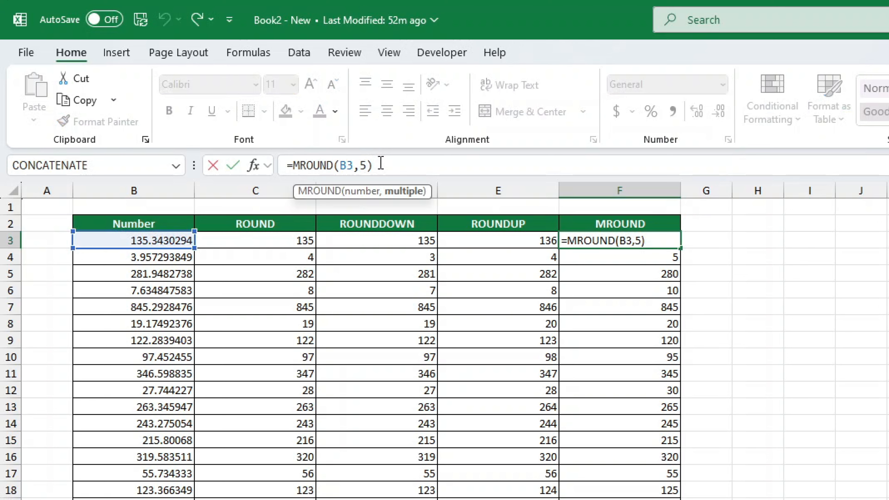
{"action": "key", "text": "BackSpace"}
{"action": "type", "text": "3"}
{"action": "key", "text": "Return"}
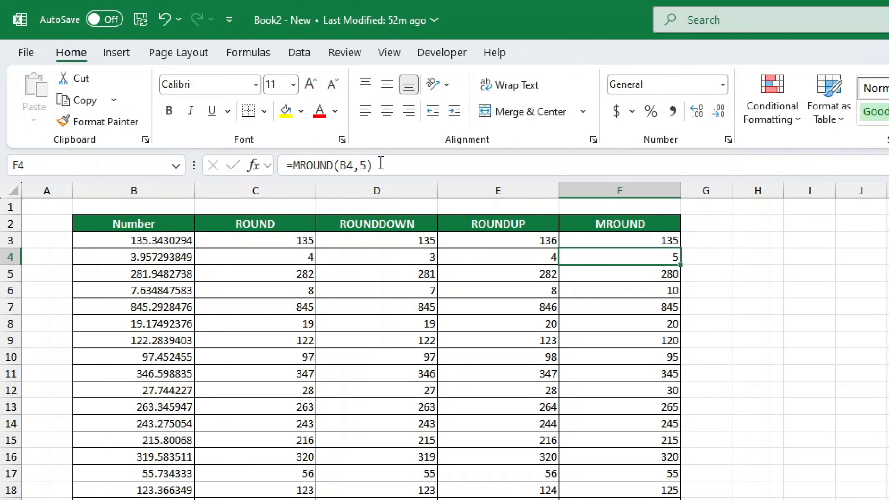
{"action": "left_click", "coordinate": [677, 241]}
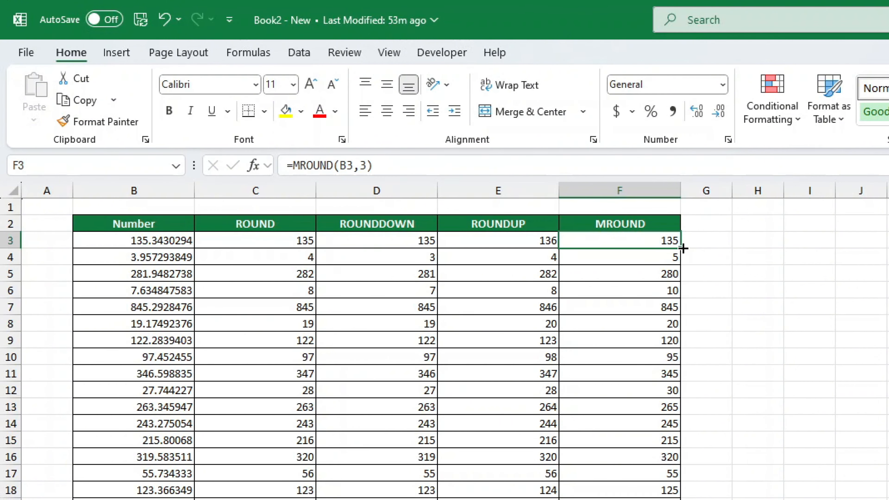
{"action": "double_click", "coordinate": [680, 245]}
{"action": "left_click", "coordinate": [861, 499]}
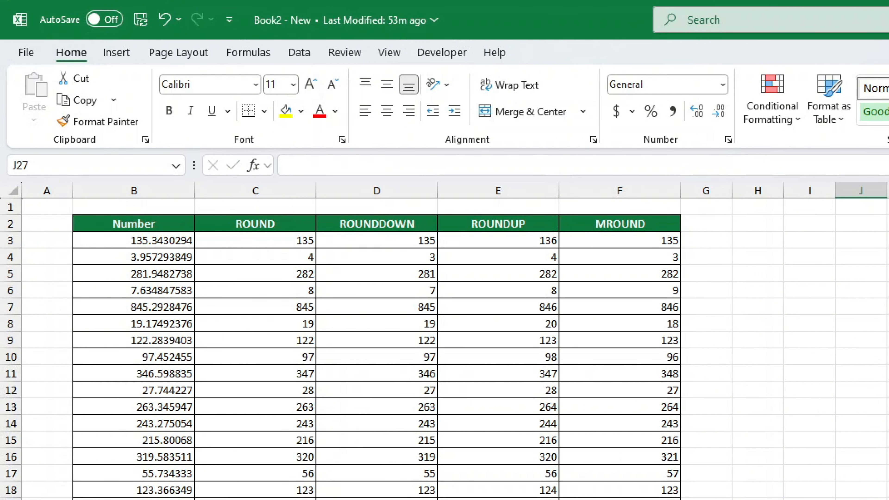